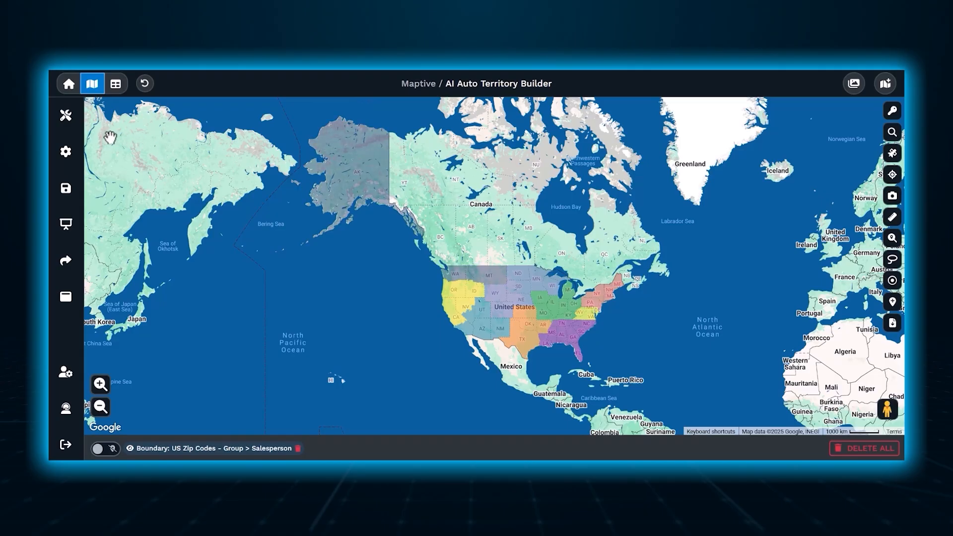
Open the Auto Territory Builder for creating territories and accept its trial limitations.
{"action": "left_click", "coordinate": [103, 442]}
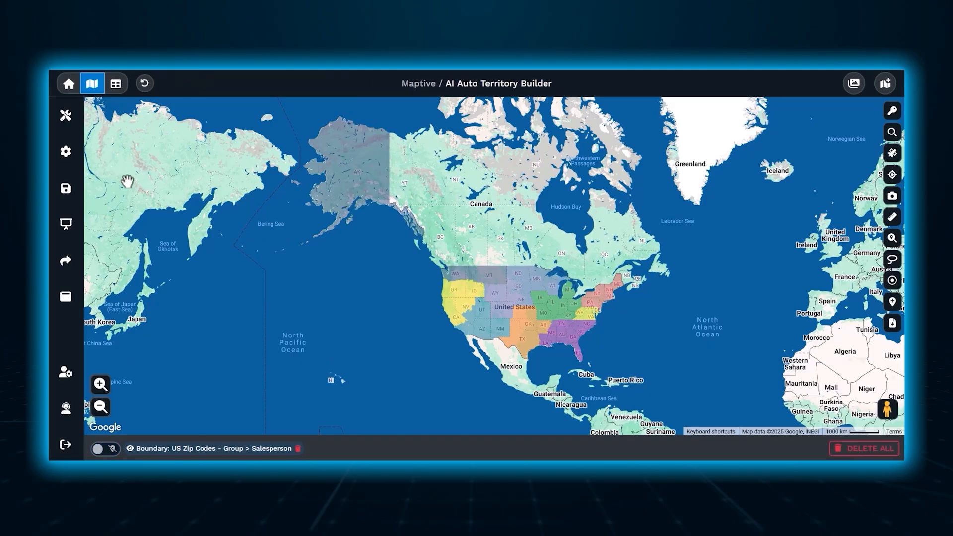
{"action": "left_click", "coordinate": [67, 117]}
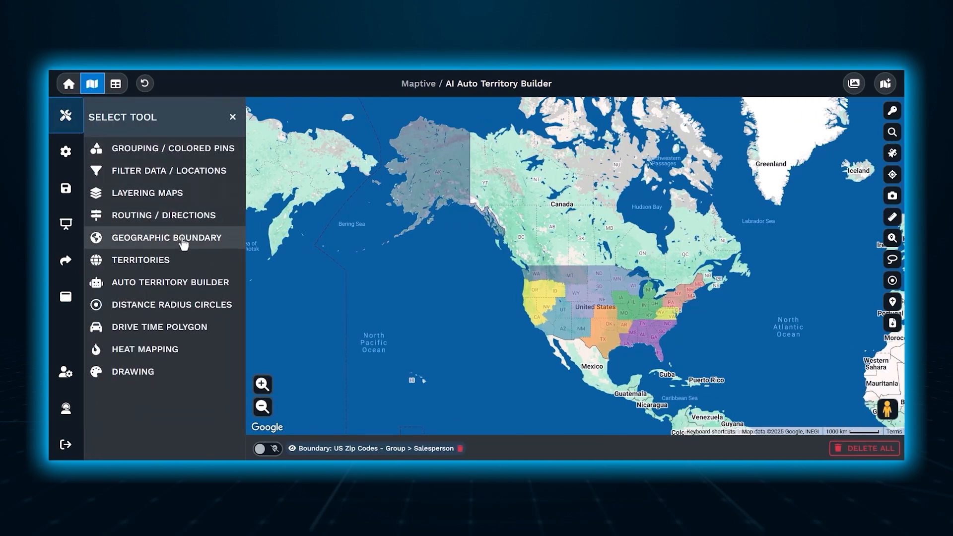
{"action": "left_click", "coordinate": [183, 282]}
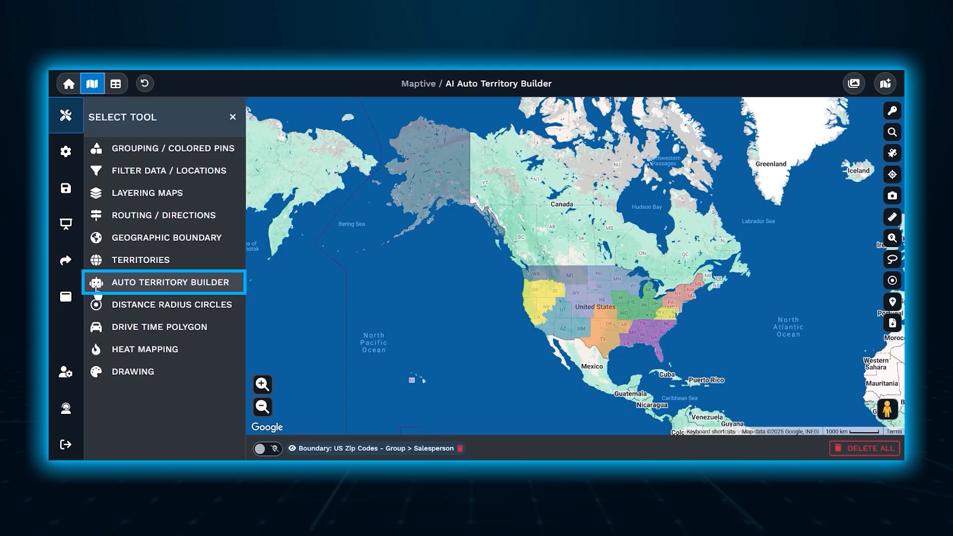
{"action": "left_click", "coordinate": [167, 287]}
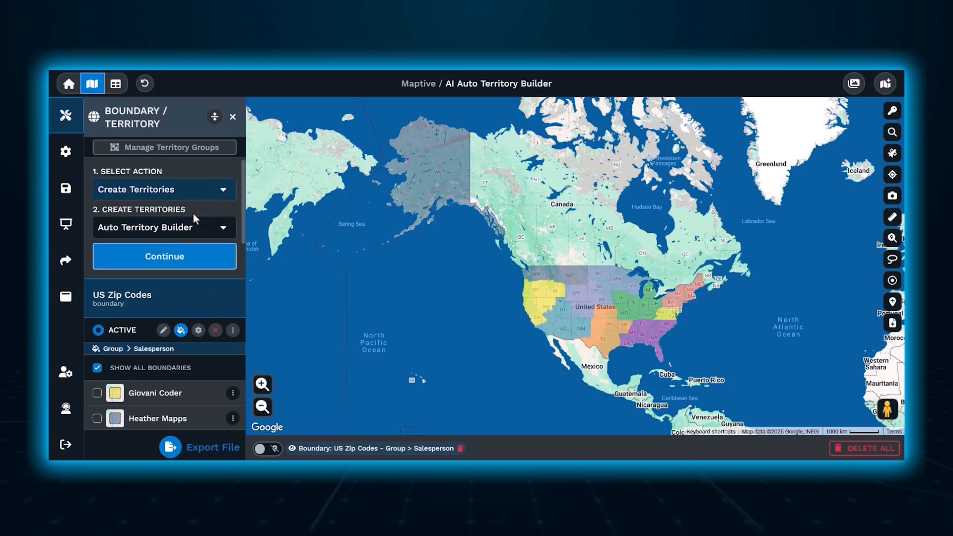
{"action": "left_click", "coordinate": [201, 258]}
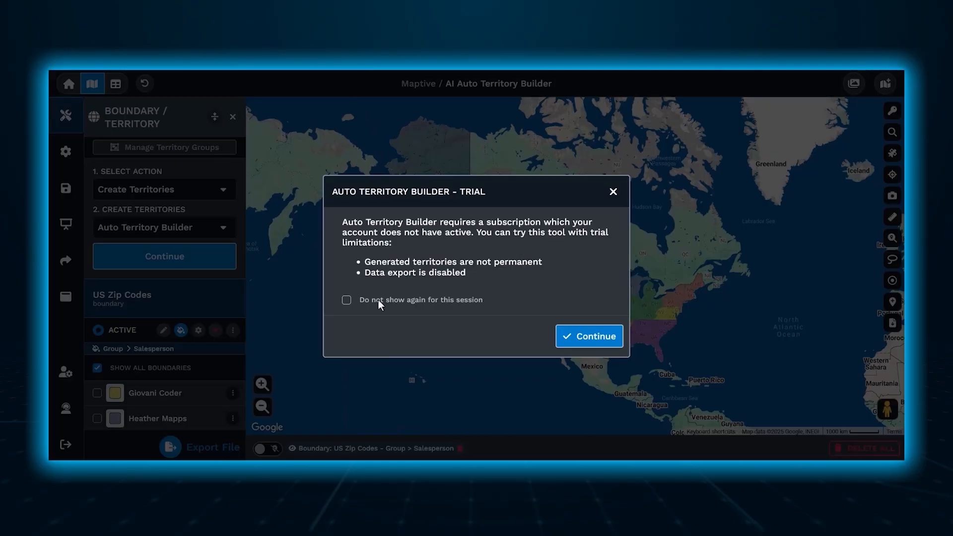
{"action": "left_click", "coordinate": [595, 337]}
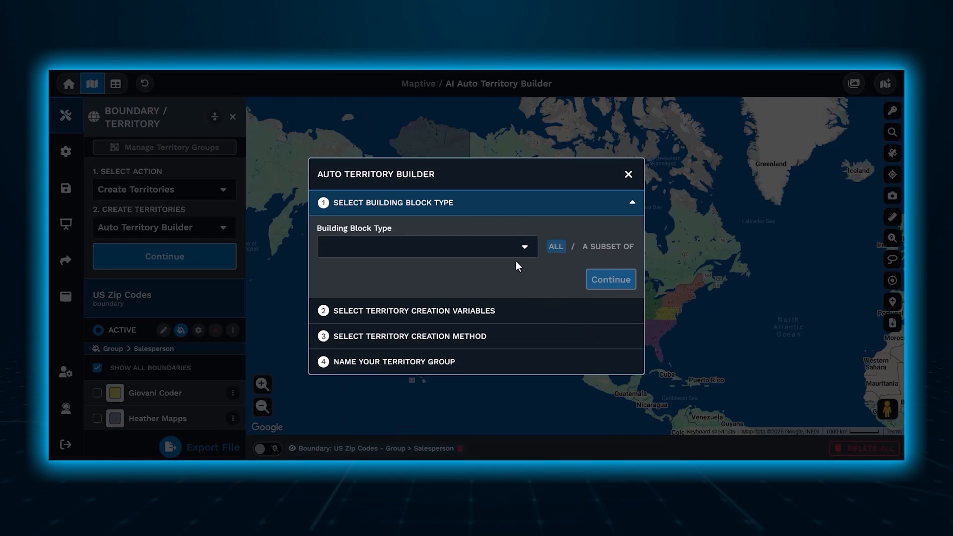
Set the building block type to all US Zip Codes with Alaska and Hawaii and confirm it.
{"action": "left_click", "coordinate": [524, 248]}
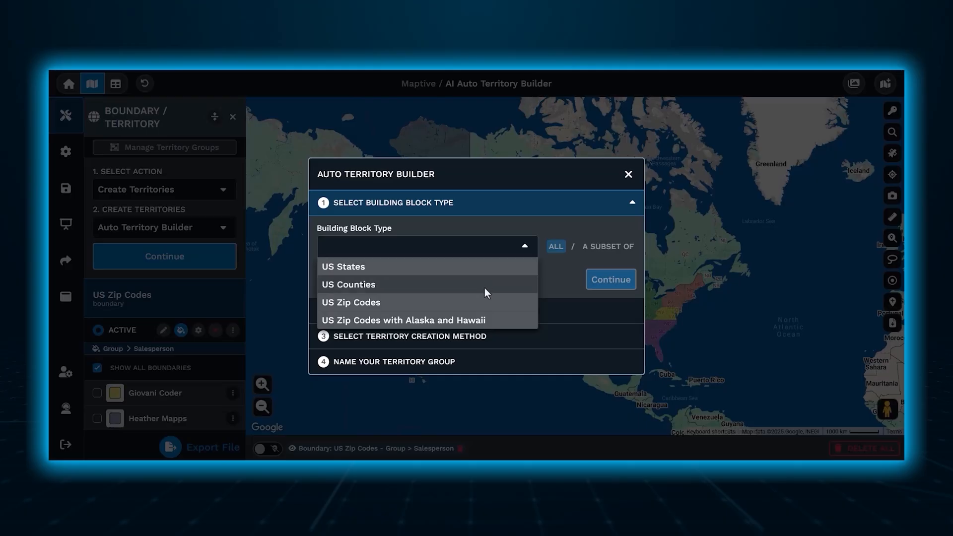
{"action": "left_click", "coordinate": [489, 321]}
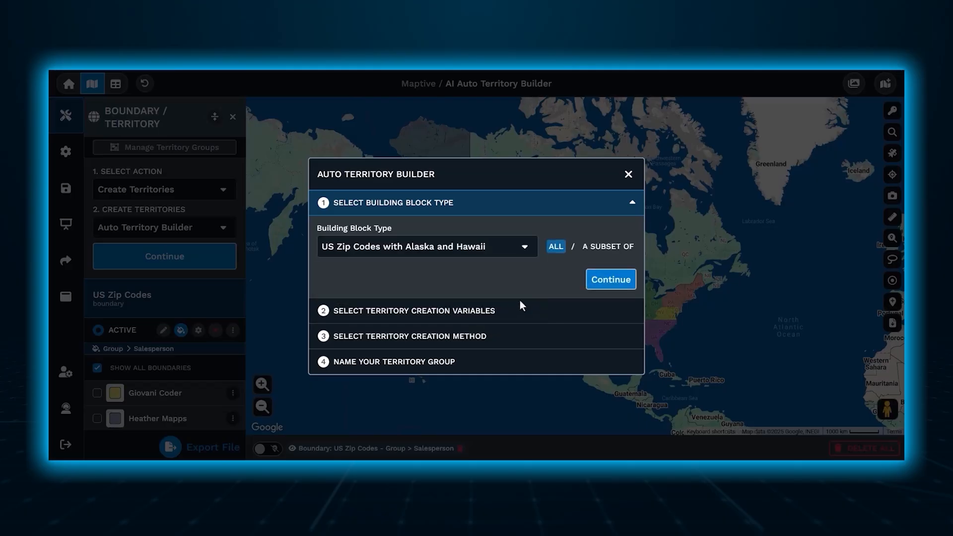
{"action": "left_click", "coordinate": [600, 283]}
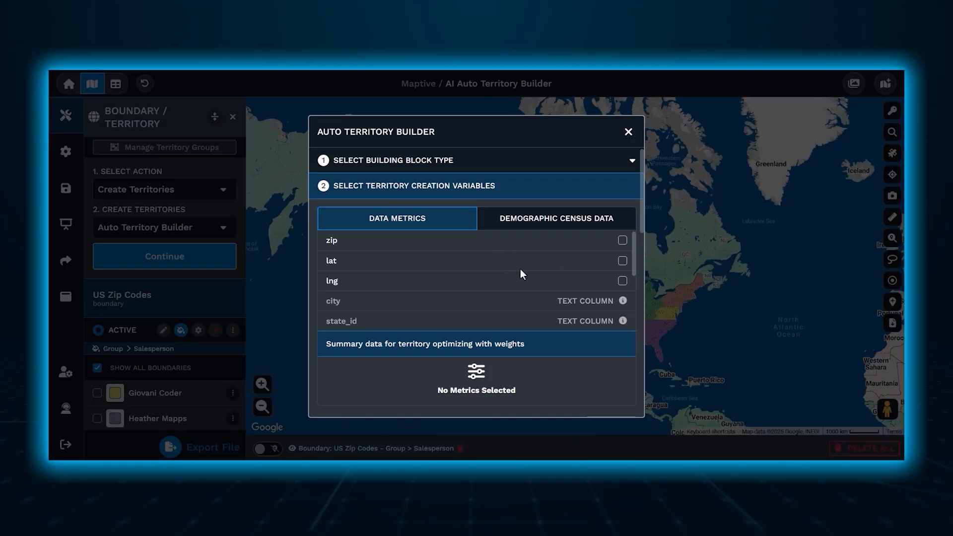
Select Sales and Customers from the data metrics and Population from the demographic census data as territory creation variables.
{"action": "left_click_drag", "start_coordinate": [633, 249], "coordinate": [636, 318]}
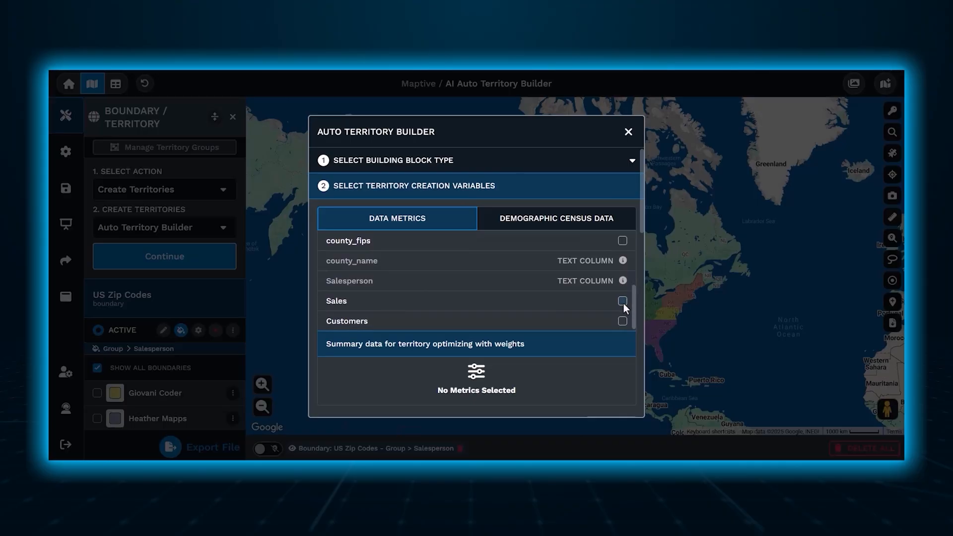
{"action": "left_click", "coordinate": [622, 300]}
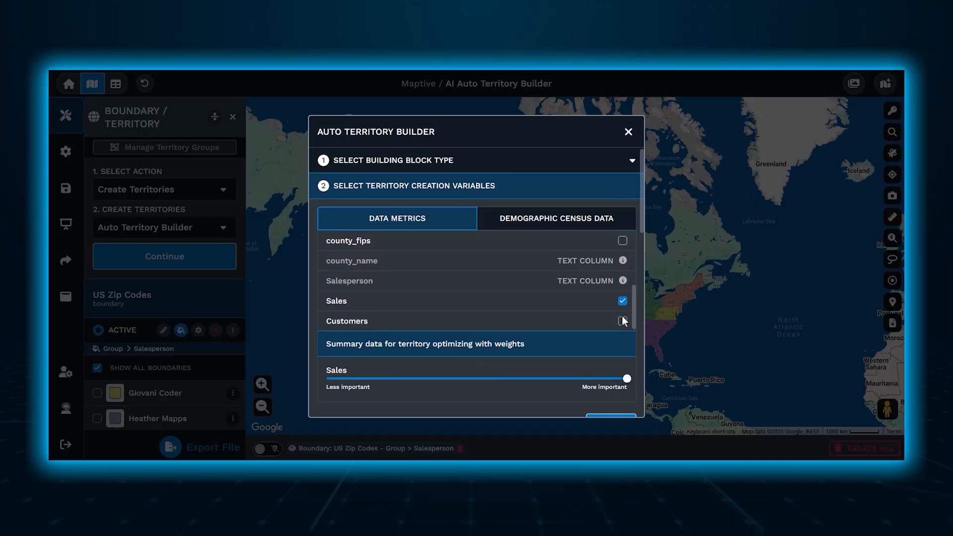
{"action": "left_click", "coordinate": [622, 321]}
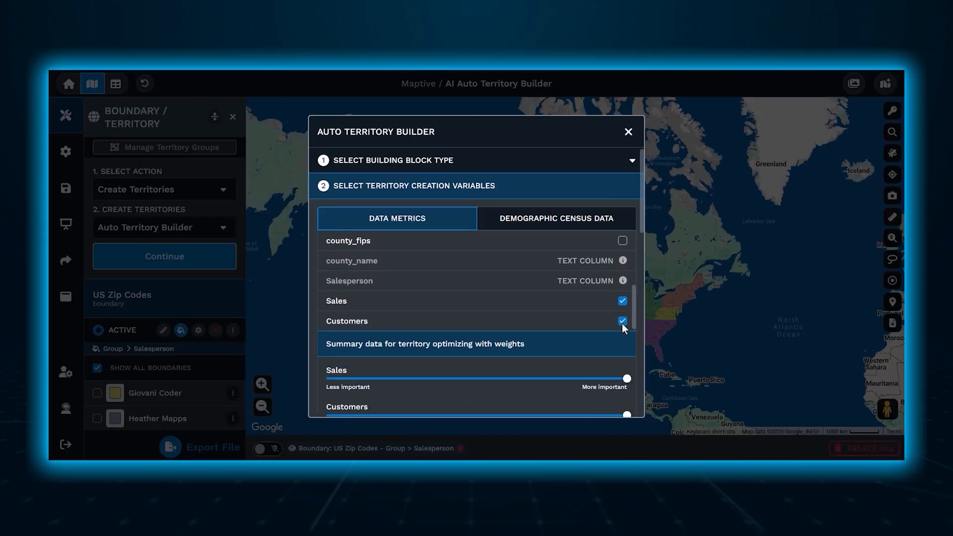
{"action": "left_click", "coordinate": [553, 219]}
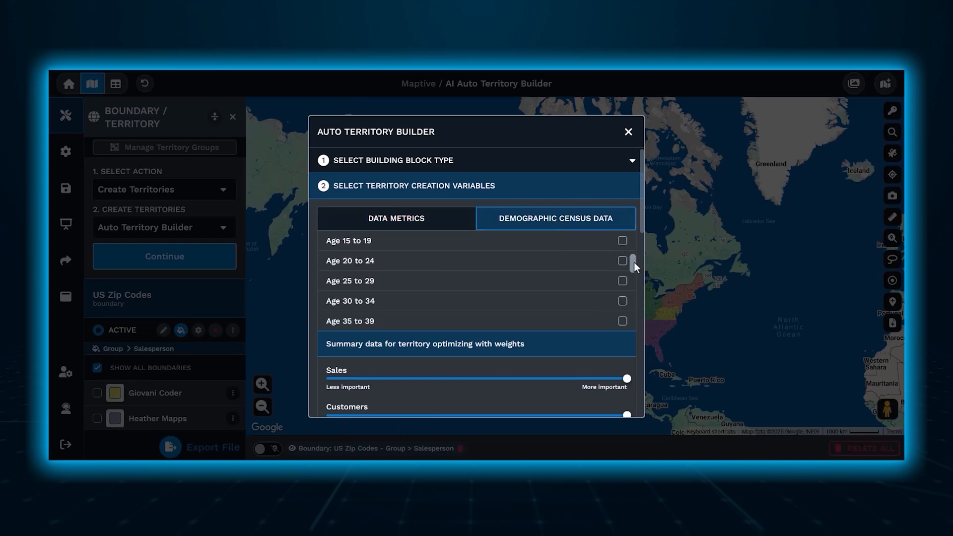
{"action": "left_click_drag", "start_coordinate": [633, 262], "coordinate": [633, 231]}
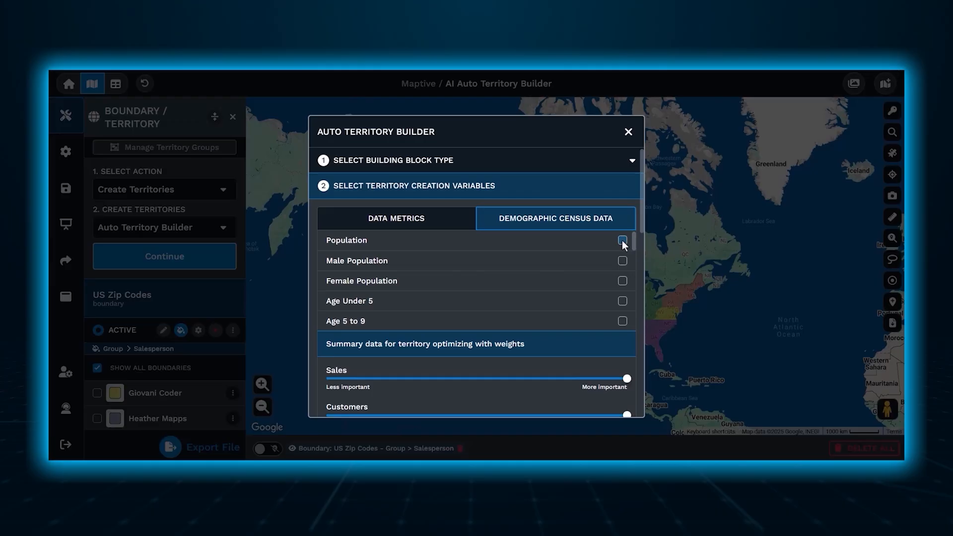
{"action": "left_click", "coordinate": [621, 240]}
{"action": "left_click_drag", "start_coordinate": [633, 241], "coordinate": [634, 331]}
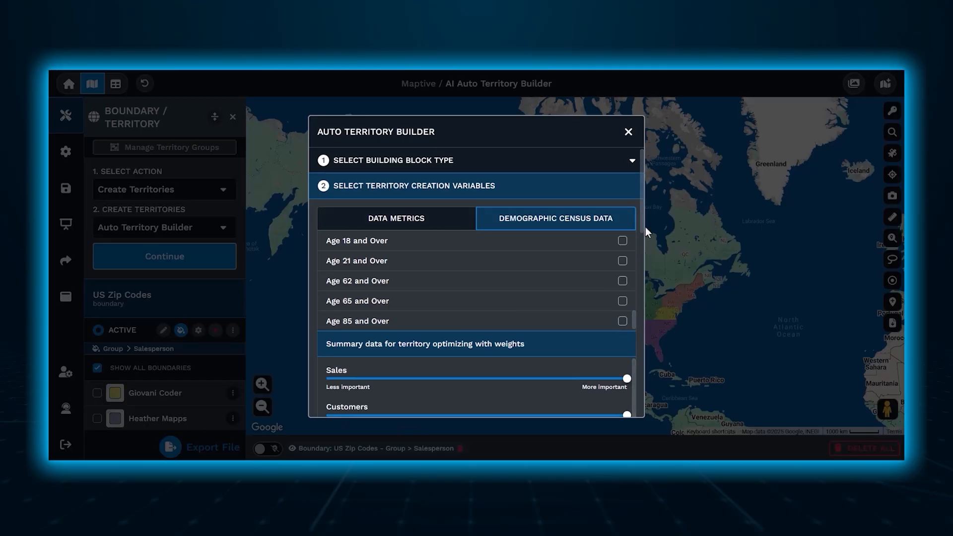
Weight Sales close to Less important and Population to about four fifths of the scale, and confirm the variables.
{"action": "left_click_drag", "start_coordinate": [641, 222], "coordinate": [645, 406]}
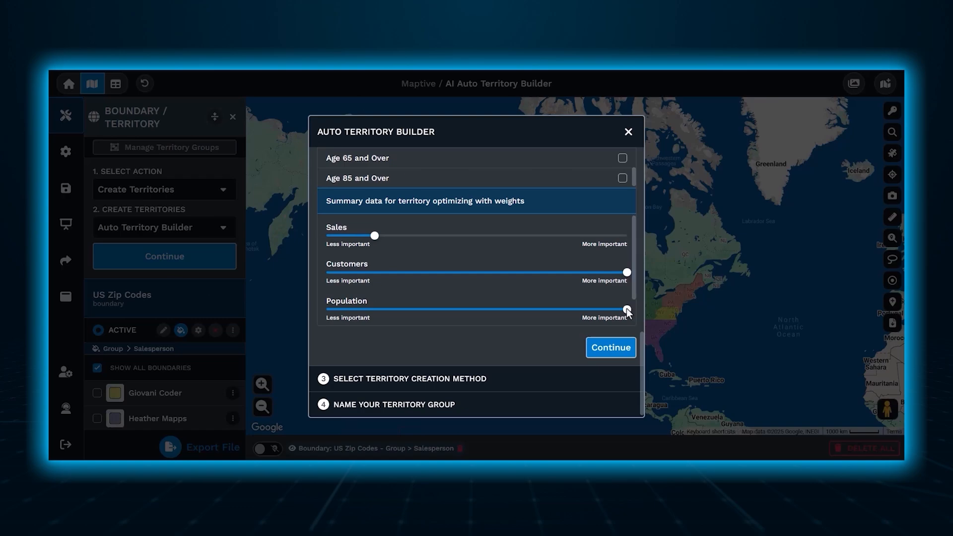
{"action": "left_click_drag", "start_coordinate": [626, 309], "coordinate": [563, 308]}
{"action": "left_click", "coordinate": [613, 344]}
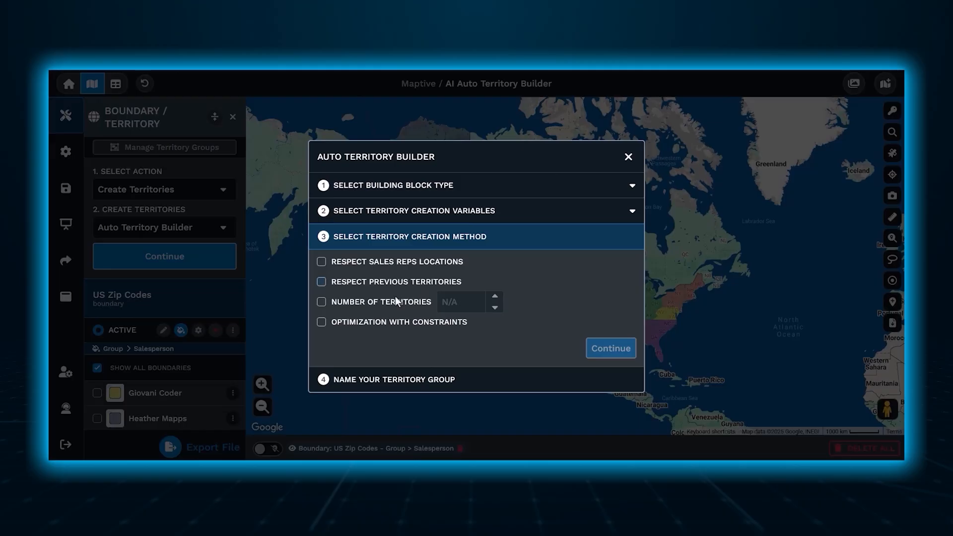
Use the number of territories as the creation method and set it to 25.
{"action": "left_click", "coordinate": [319, 305]}
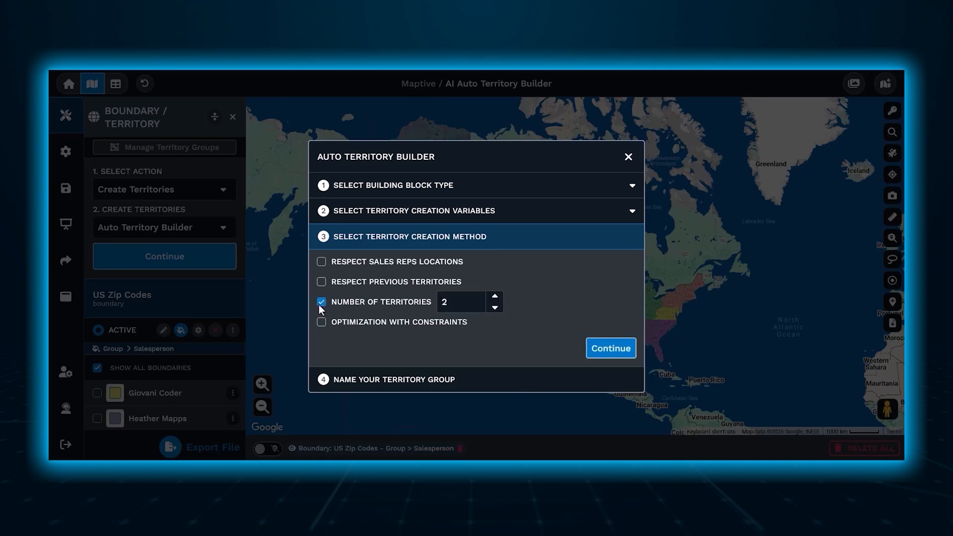
{"action": "left_click", "coordinate": [494, 299]}
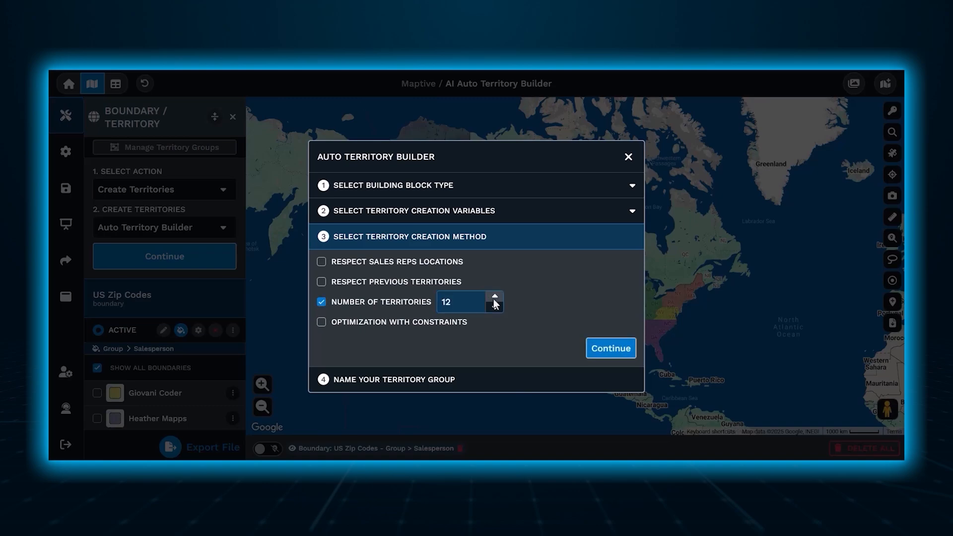
{"action": "left_click", "coordinate": [494, 297]}
{"action": "left_click", "coordinate": [494, 297]}
{"action": "left_click", "coordinate": [494, 296]}
{"action": "left_click", "coordinate": [494, 297]}
{"action": "left_click", "coordinate": [494, 296]}
{"action": "left_click", "coordinate": [495, 297]}
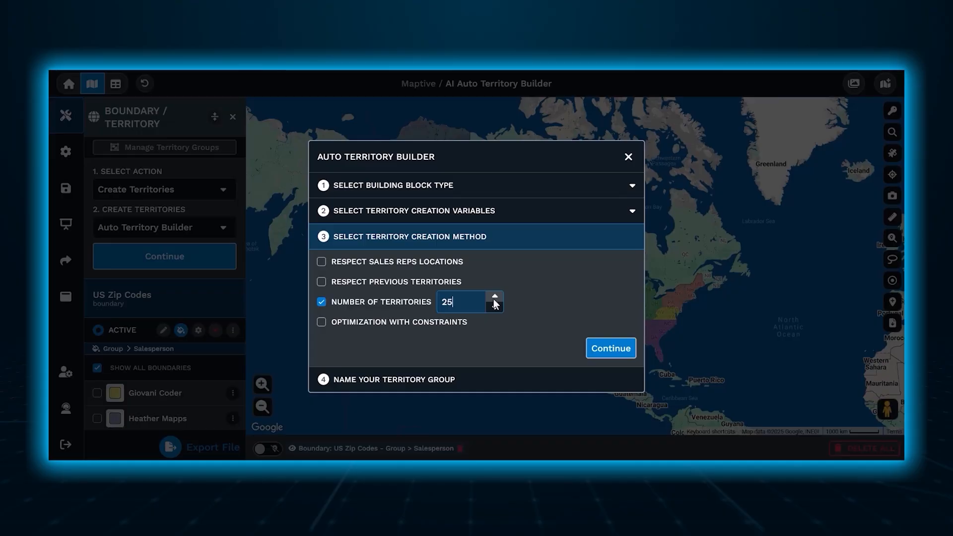
Try optimization with constraints on Sales and Customers, and switch the optimization off again.
{"action": "left_click", "coordinate": [320, 323]}
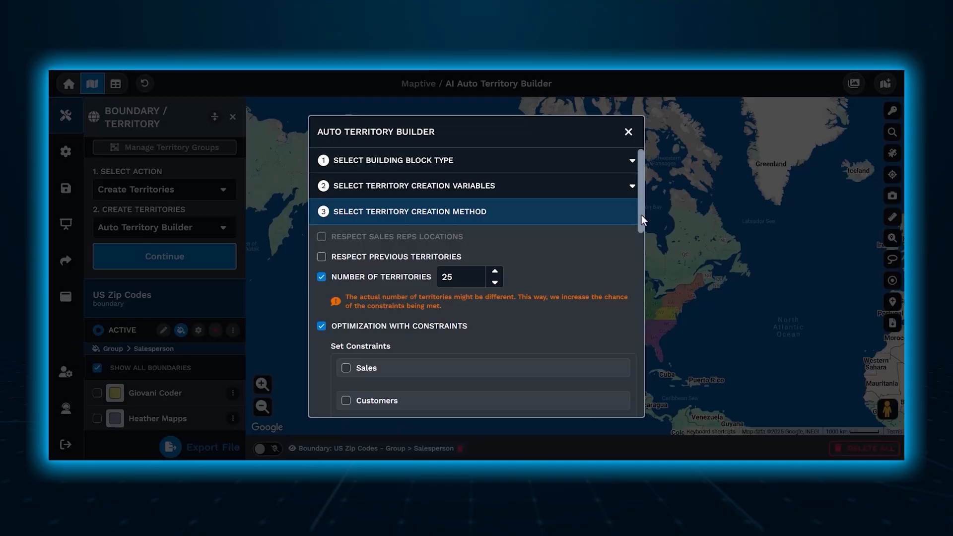
{"action": "left_click_drag", "start_coordinate": [641, 215], "coordinate": [644, 362]}
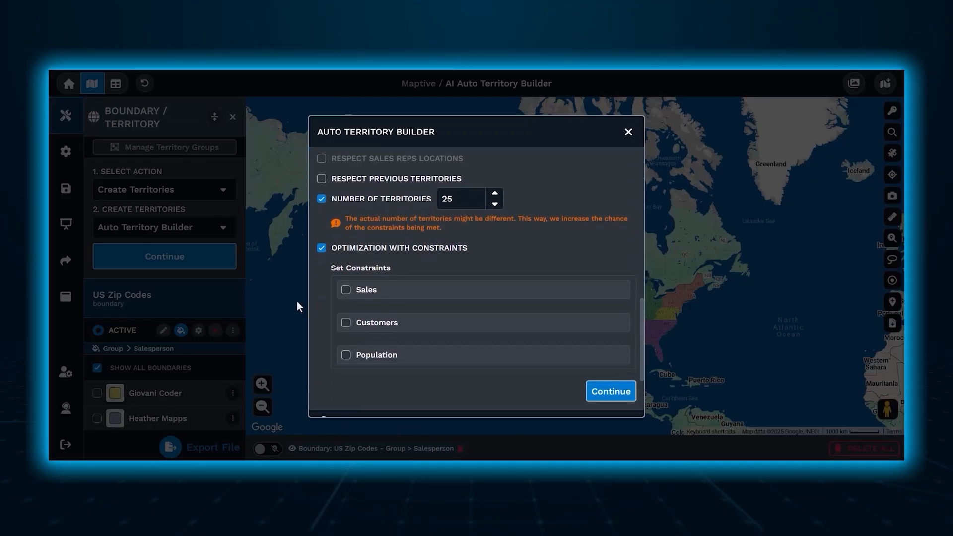
{"action": "left_click", "coordinate": [346, 289]}
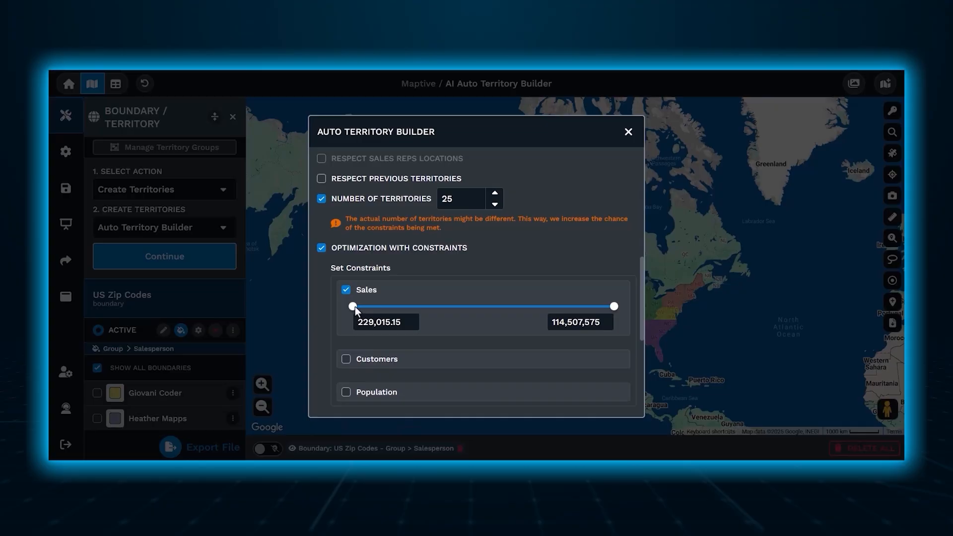
{"action": "left_click", "coordinate": [345, 359]}
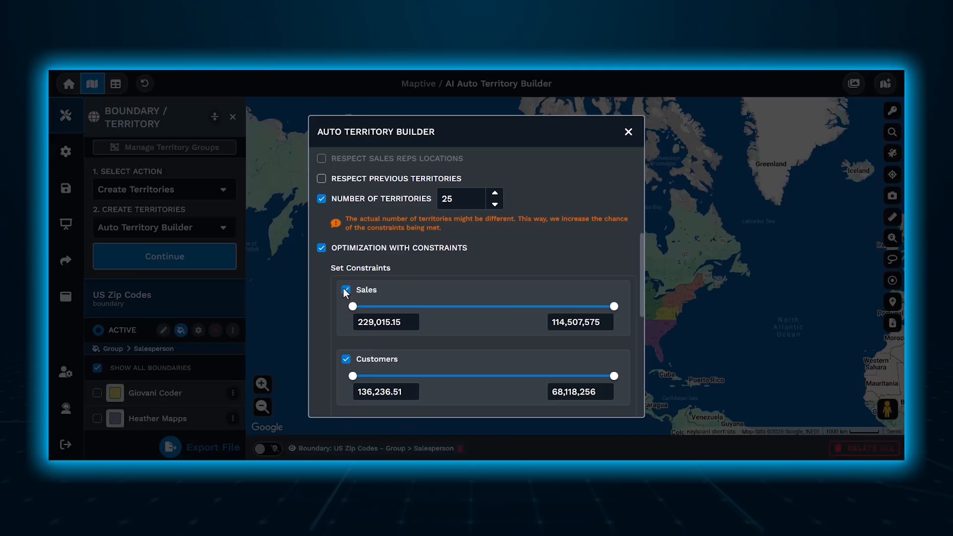
{"action": "left_click", "coordinate": [325, 249]}
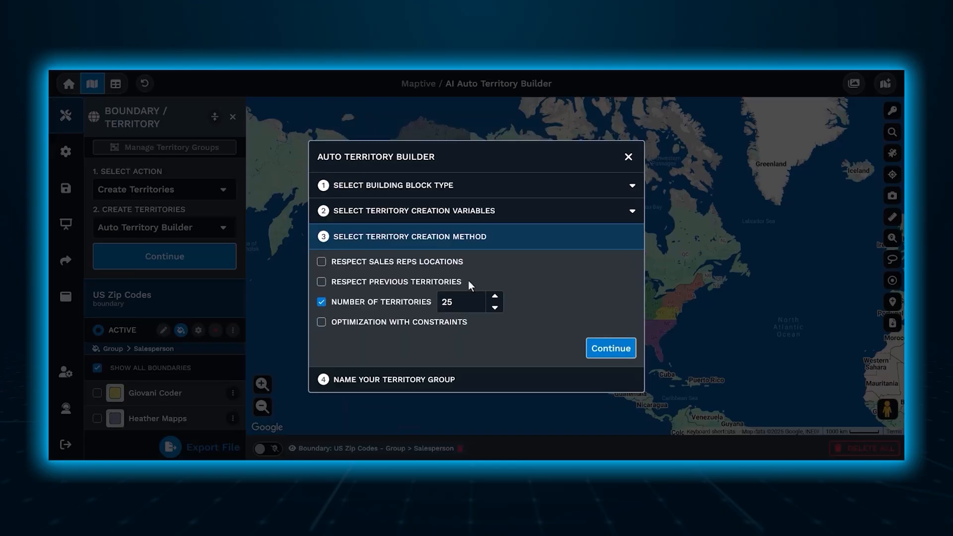
Confirm the creation method, name the territory group "AI Territories" and generate the territories.
{"action": "left_click", "coordinate": [611, 348]}
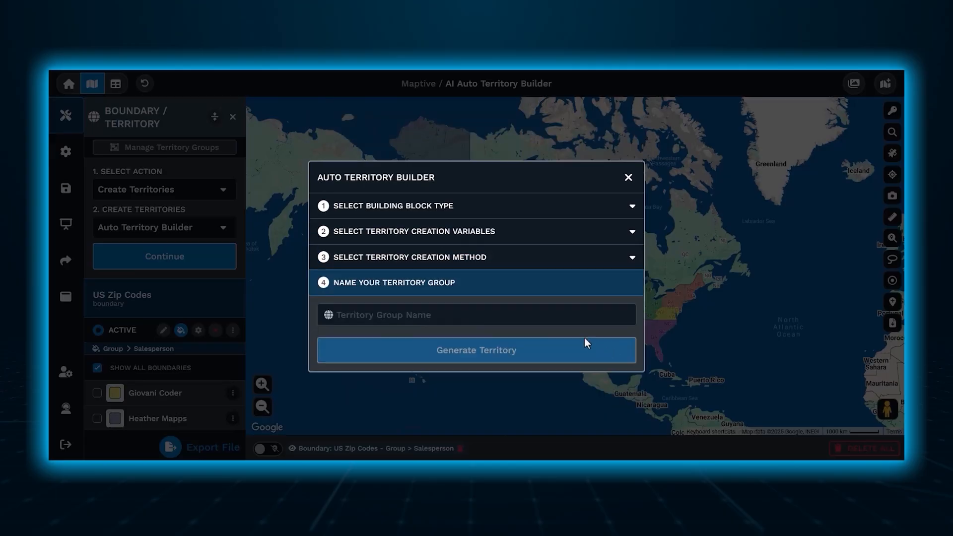
{"action": "left_click", "coordinate": [553, 319]}
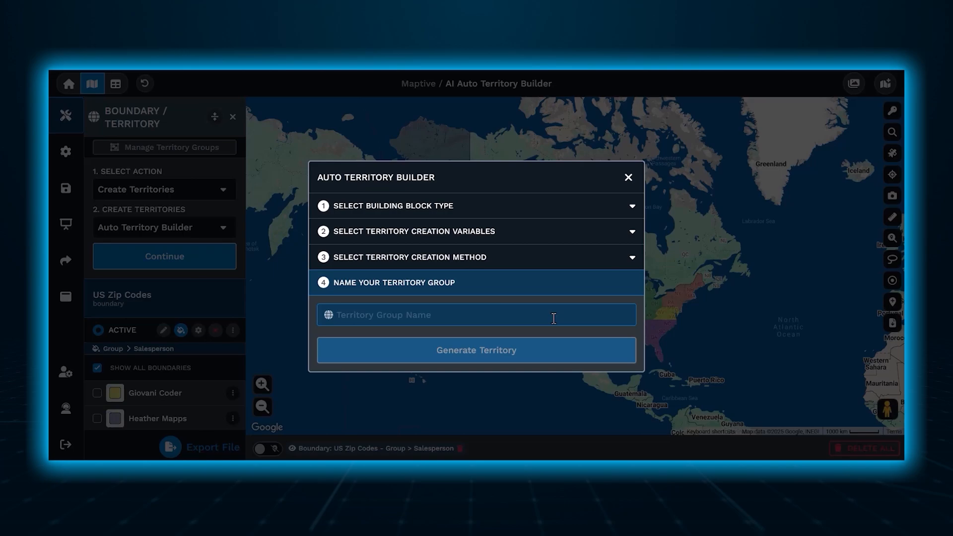
{"action": "type", "text": "AI Territories"}
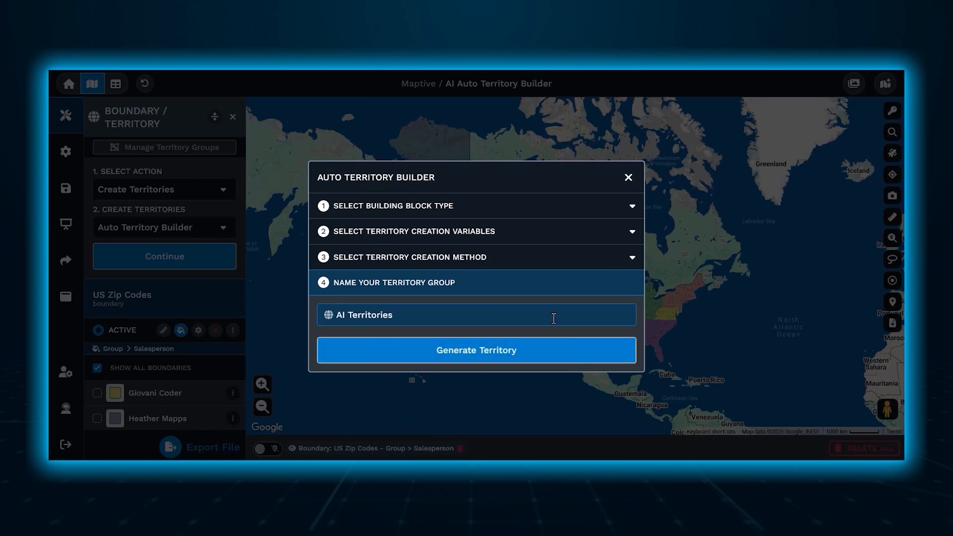
{"action": "left_click", "coordinate": [562, 355]}
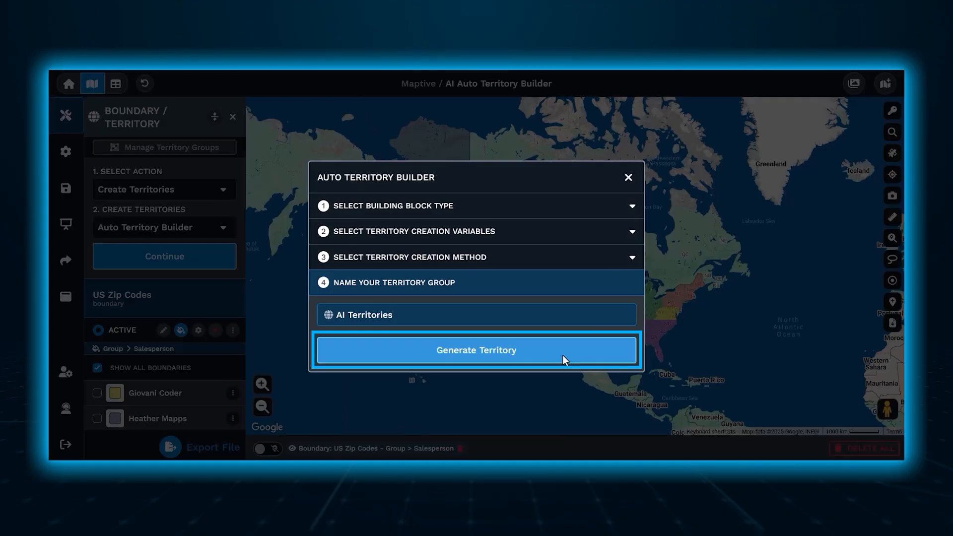
{"action": "left_click", "coordinate": [561, 355]}
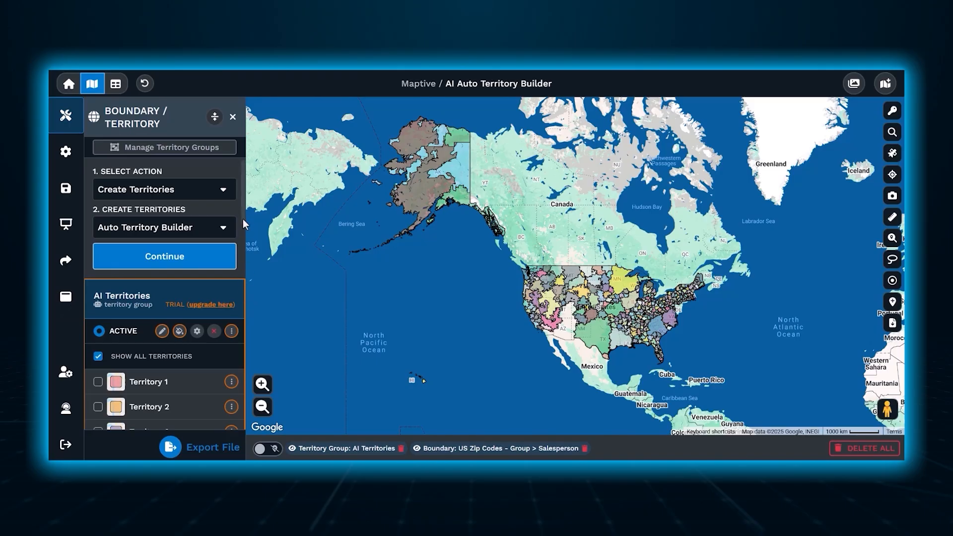
Look through the AI Territories list and view the territory group's settings without changing them.
{"action": "left_click_drag", "start_coordinate": [240, 215], "coordinate": [249, 238]}
{"action": "left_click_drag", "start_coordinate": [249, 234], "coordinate": [248, 232]}
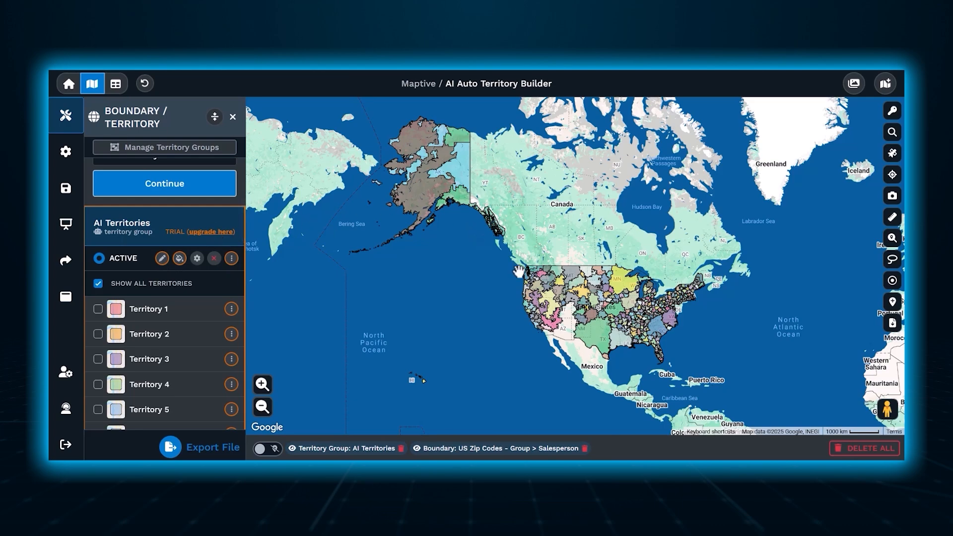
{"action": "left_click", "coordinate": [450, 201]}
{"action": "left_click", "coordinate": [199, 261]}
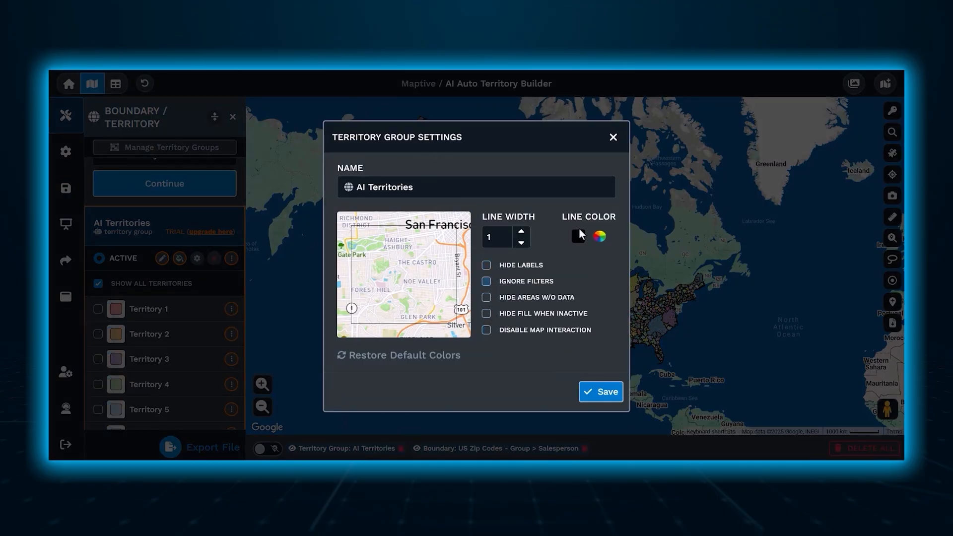
{"action": "left_click", "coordinate": [612, 139]}
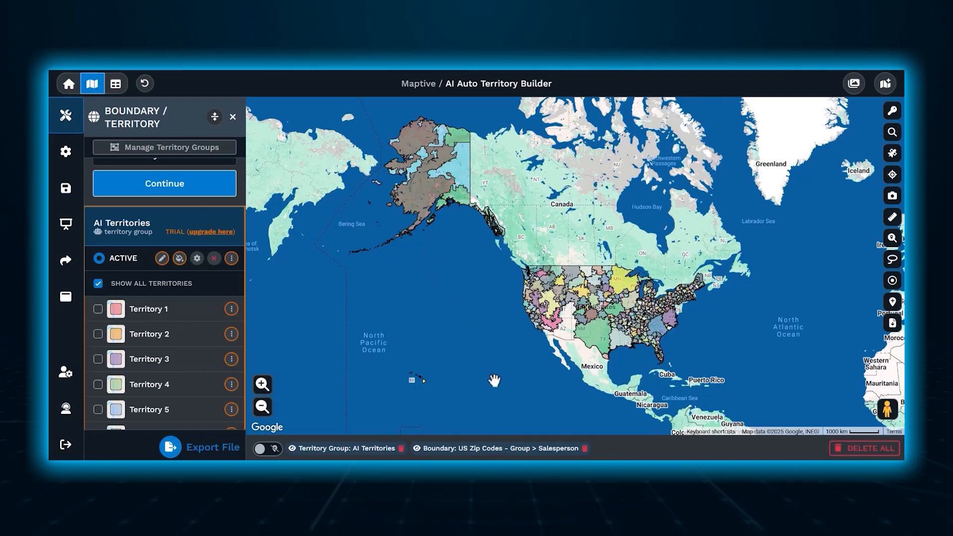
Examine the generated territories up close across the southern and eastern United States, and return to the whole-country view.
{"action": "scroll", "coordinate": [494, 380], "scroll_direction": "up", "scroll_amount": 1}
{"action": "left_click_drag", "start_coordinate": [598, 326], "coordinate": [507, 347]}
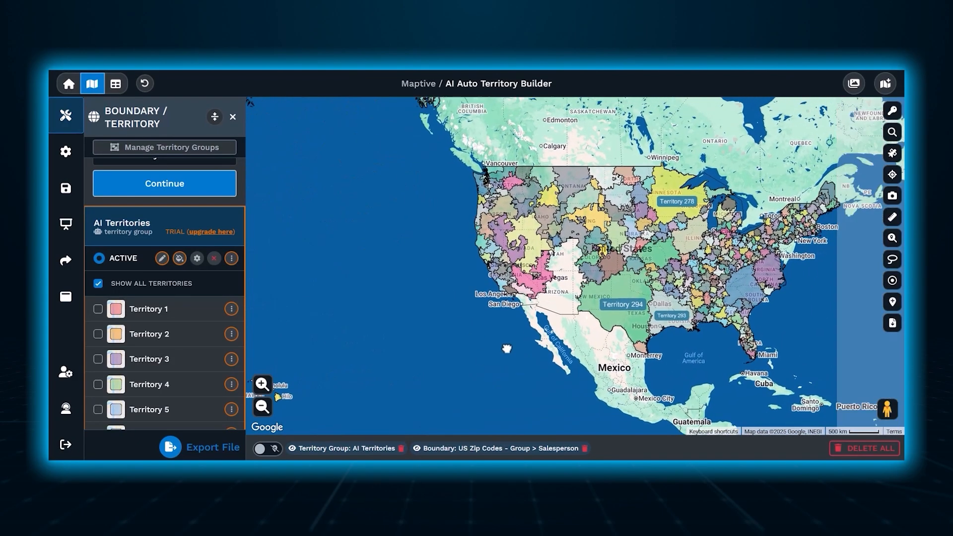
{"action": "scroll", "coordinate": [690, 350], "scroll_direction": "up", "scroll_amount": 1}
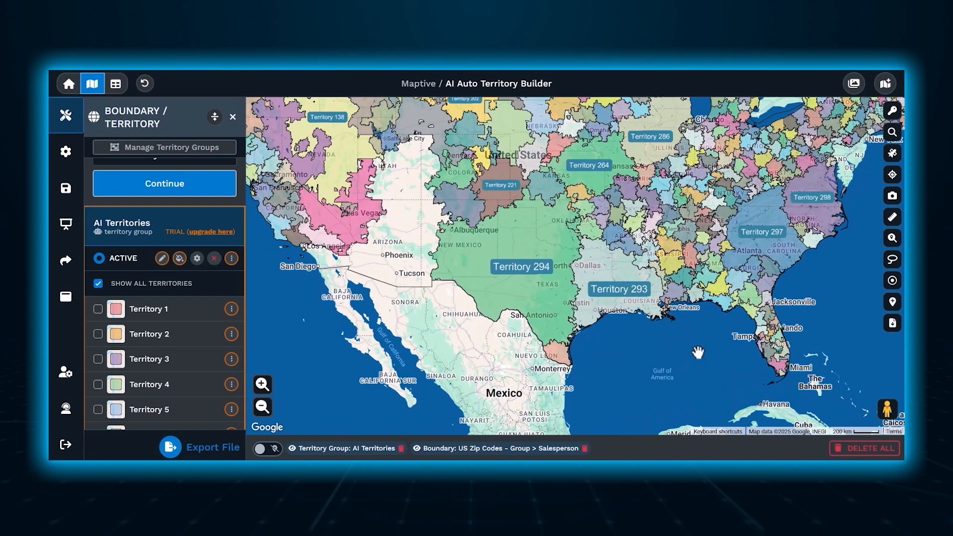
{"action": "left_click_drag", "start_coordinate": [661, 398], "coordinate": [628, 437]}
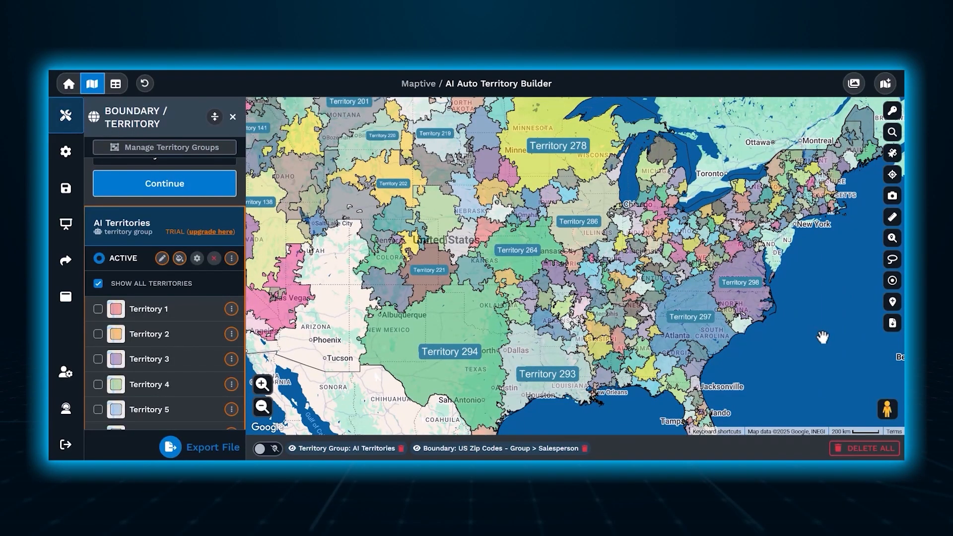
{"action": "scroll", "coordinate": [822, 338], "scroll_direction": "up", "scroll_amount": 1}
{"action": "left_click_drag", "start_coordinate": [827, 261], "coordinate": [799, 350]}
{"action": "left_click_drag", "start_coordinate": [244, 197], "coordinate": [262, 186]}
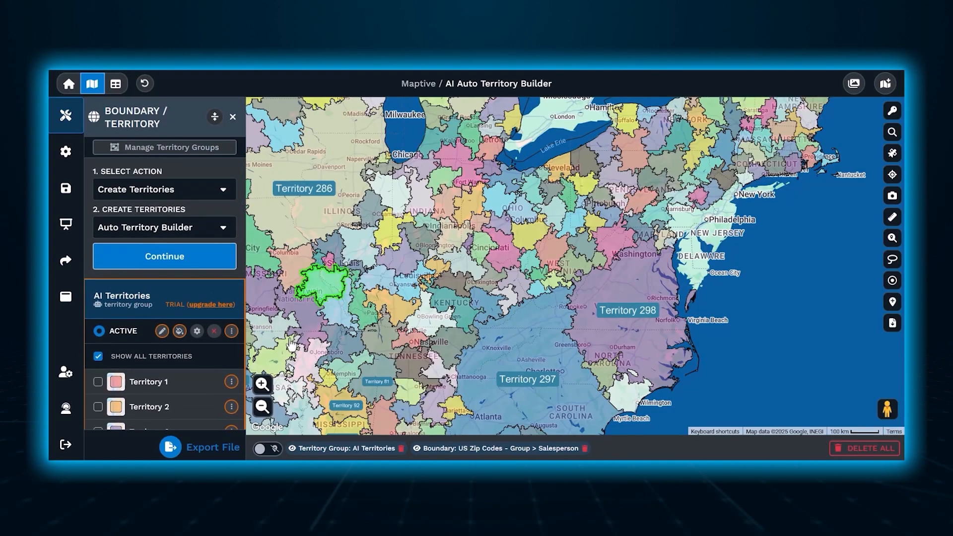
{"action": "left_click", "coordinate": [261, 408]}
{"action": "left_click", "coordinate": [262, 408]}
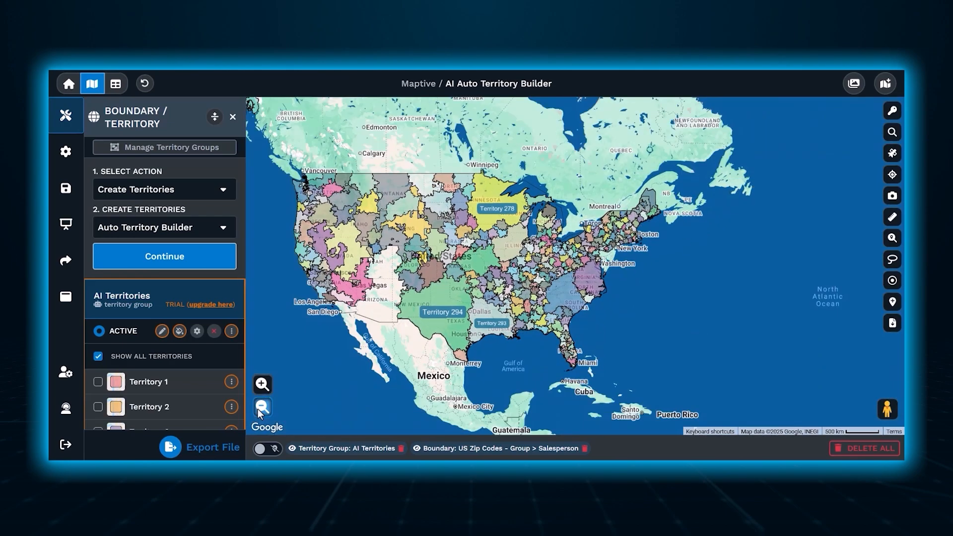